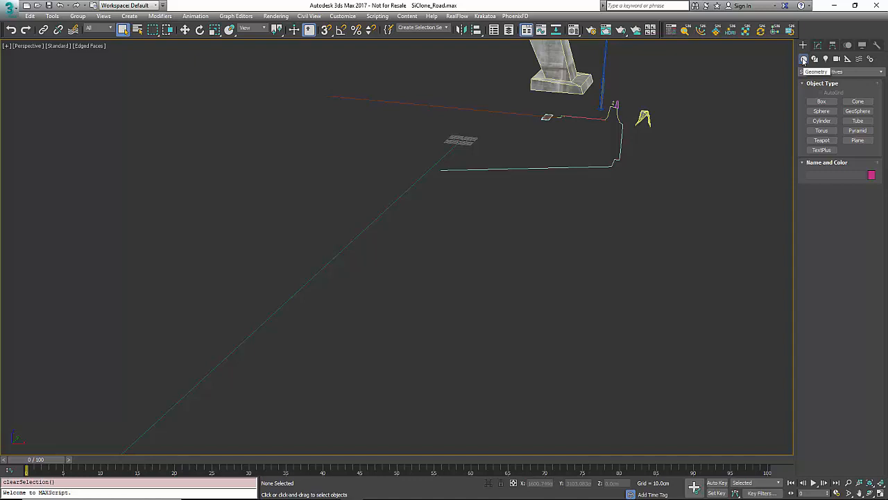
- Create a SiNi Software SiClone object in the empty area beside the road assets, with a logo size of about 413
click(836, 72)
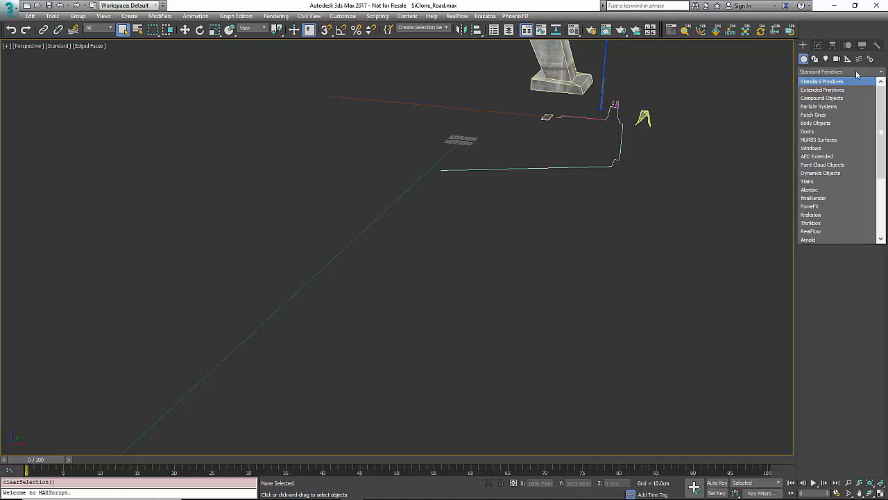
scroll(828, 178, down, 4)
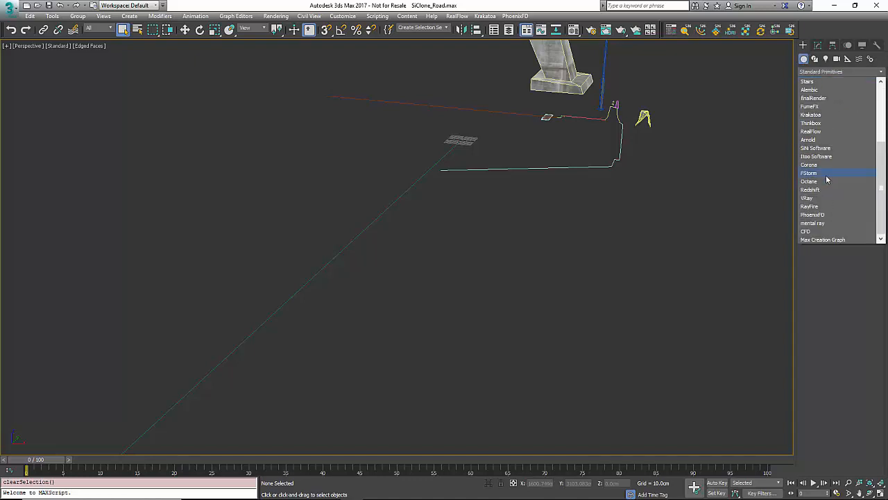
click(815, 147)
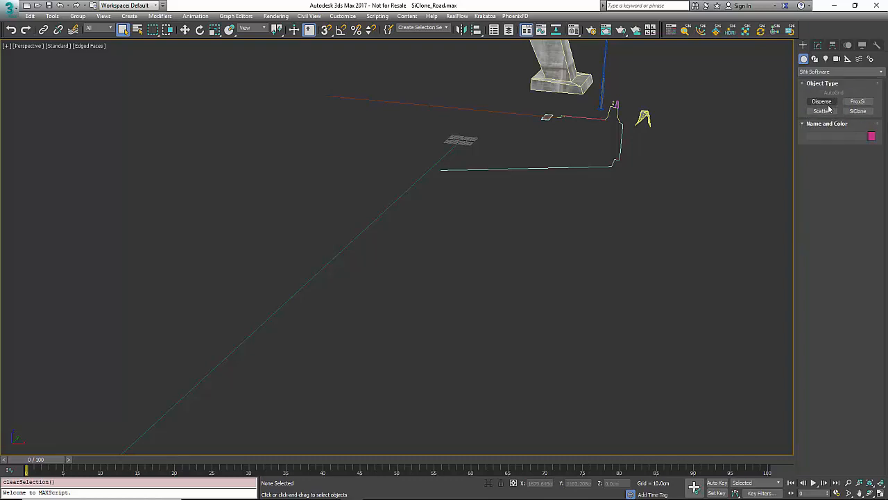
click(858, 111)
drag(644, 301, 714, 204)
right_click(712, 215)
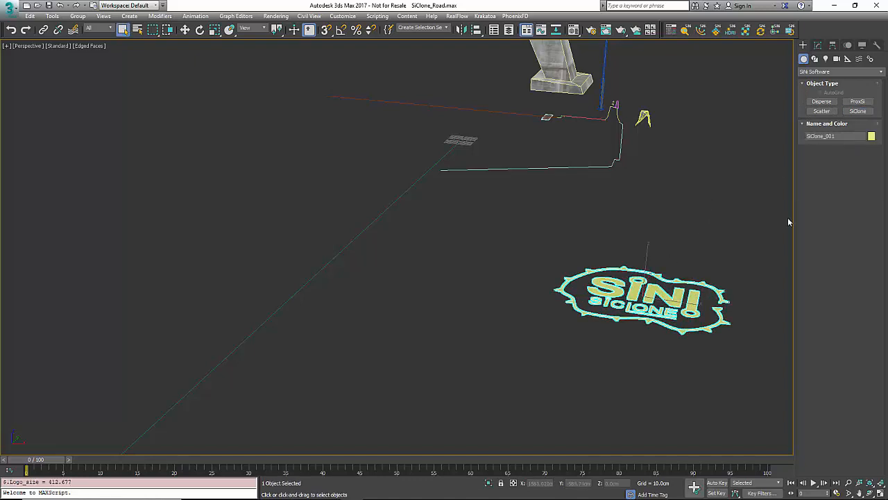
- Assign the long green spline as the SiClone's spline path and widen the command panel to show all its settings
drag(795, 217, 715, 217)
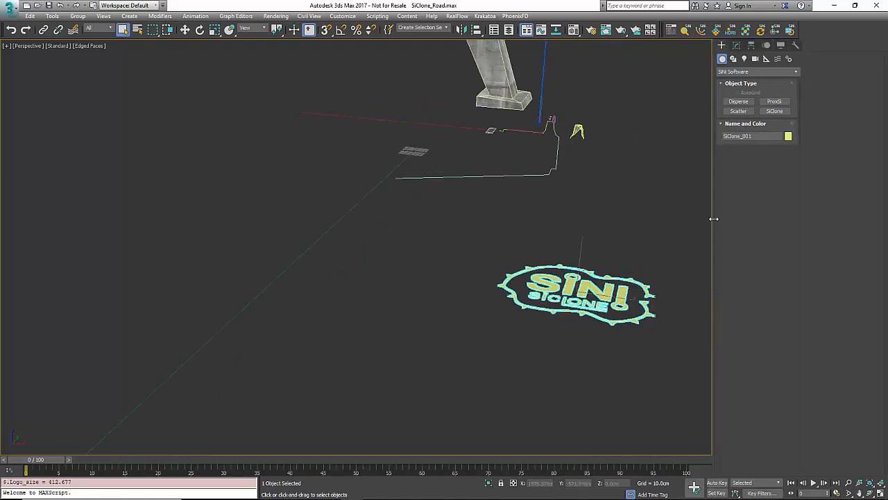
click(737, 45)
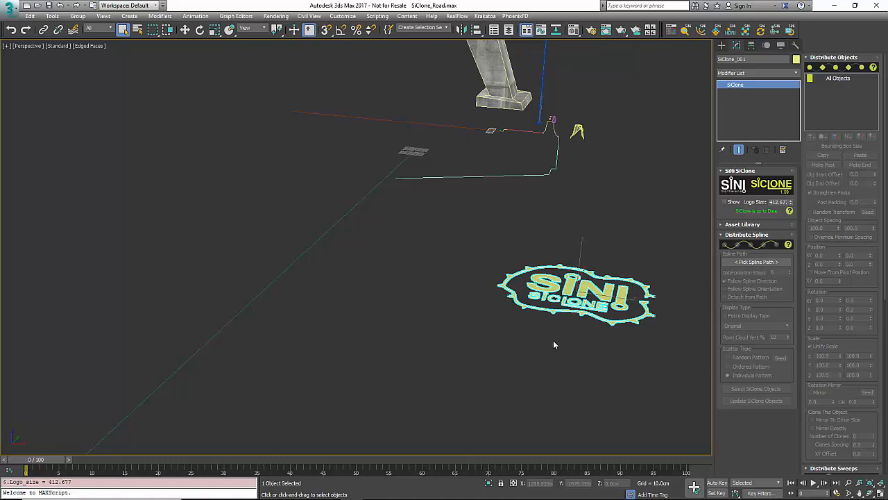
alt+middle_drag(553, 340, 516, 320)
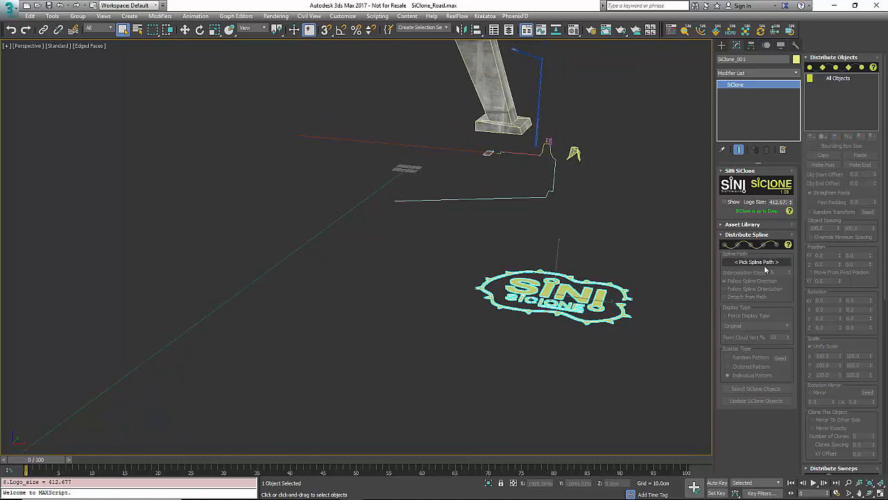
click(765, 269)
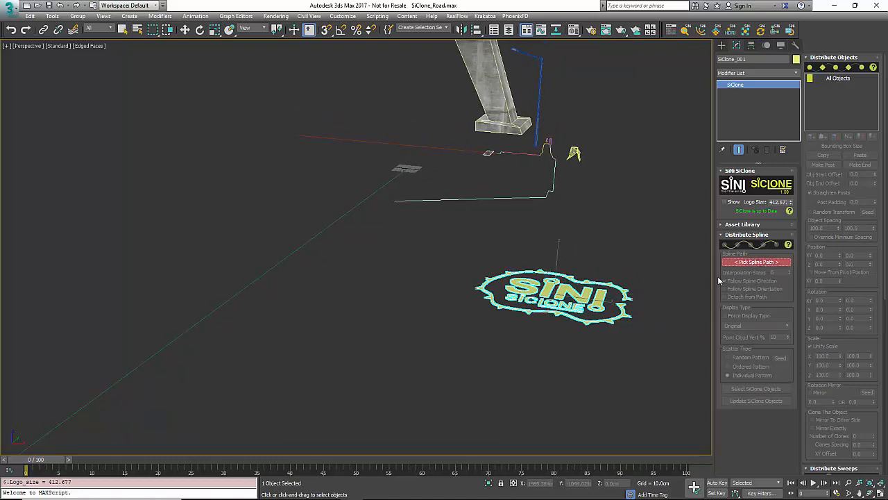
click(335, 229)
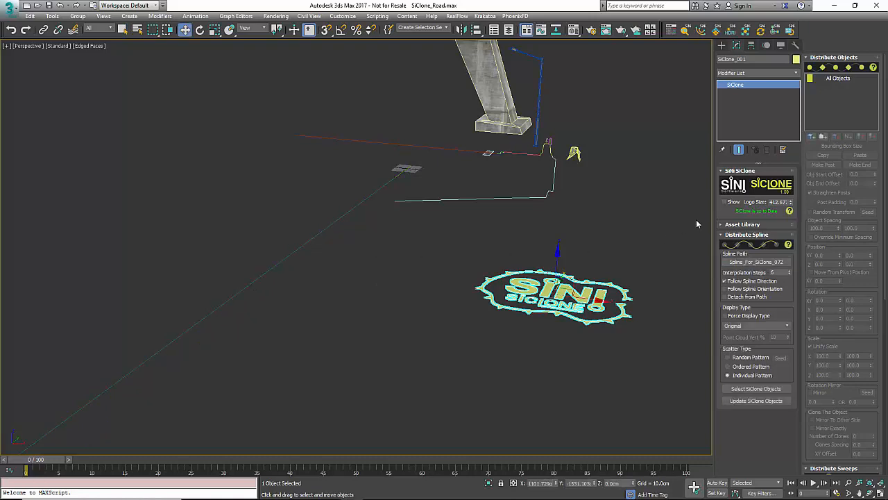
drag(715, 218, 686, 229)
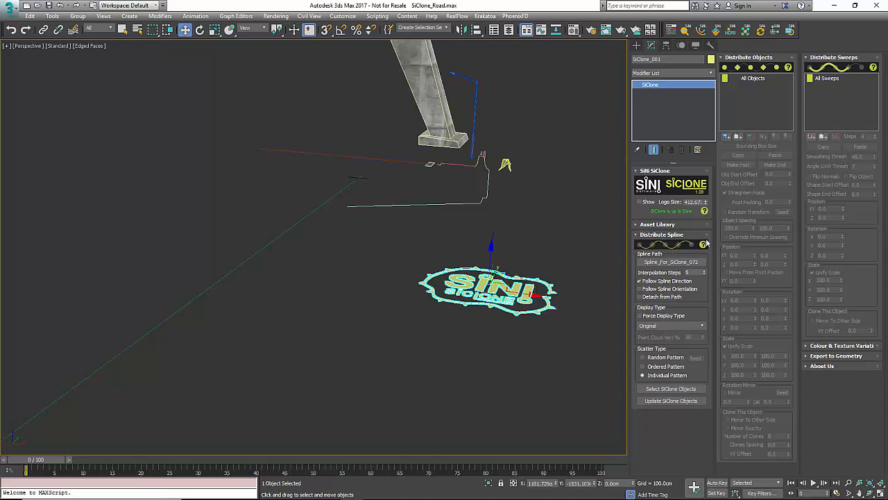
- Add the flat road profile to the SiClone's distributed sweeps so the road runs along the path
alt+middle_drag(513, 188, 492, 212)
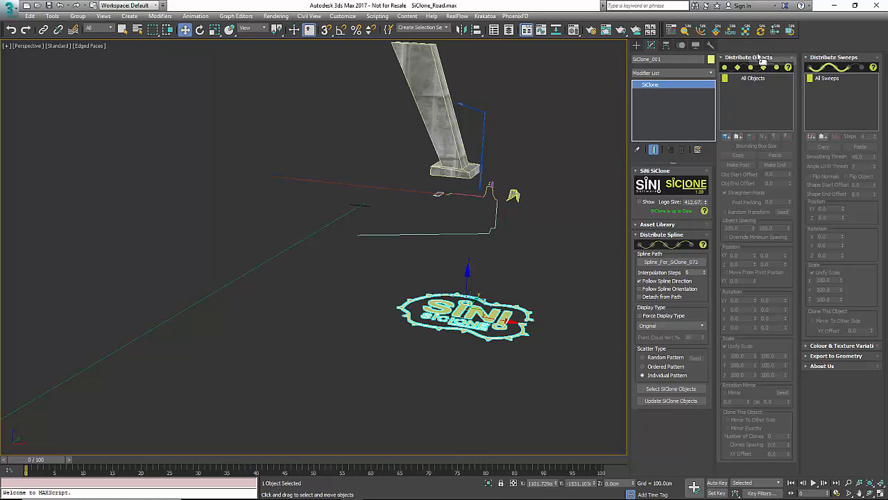
click(809, 138)
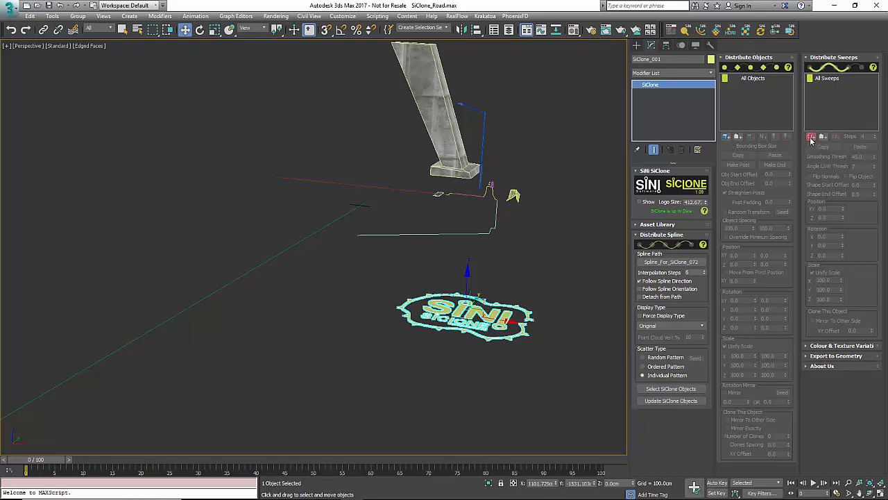
click(414, 194)
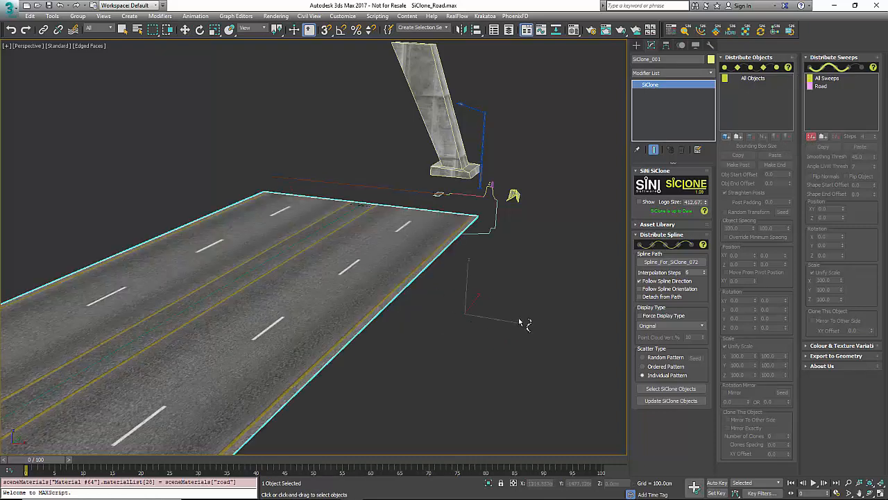
alt+middle_drag(519, 321, 516, 317)
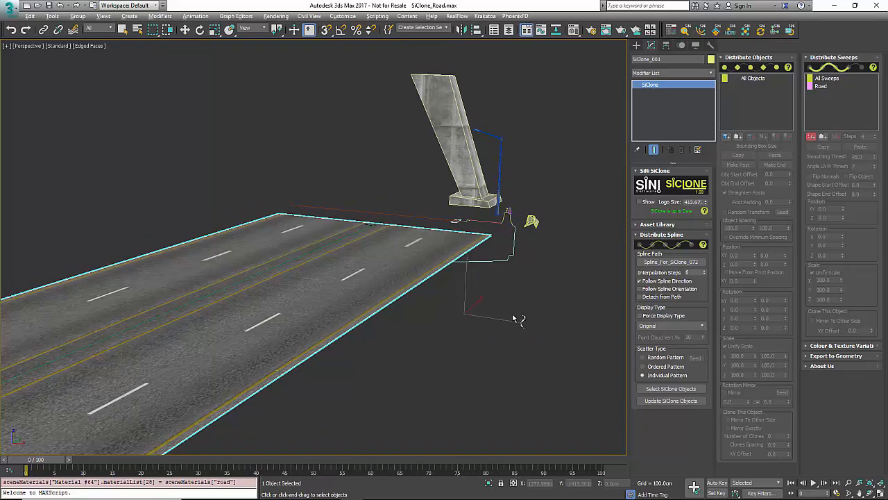
alt+middle_drag(231, 359, 460, 199)
middle_drag(532, 240, 505, 256)
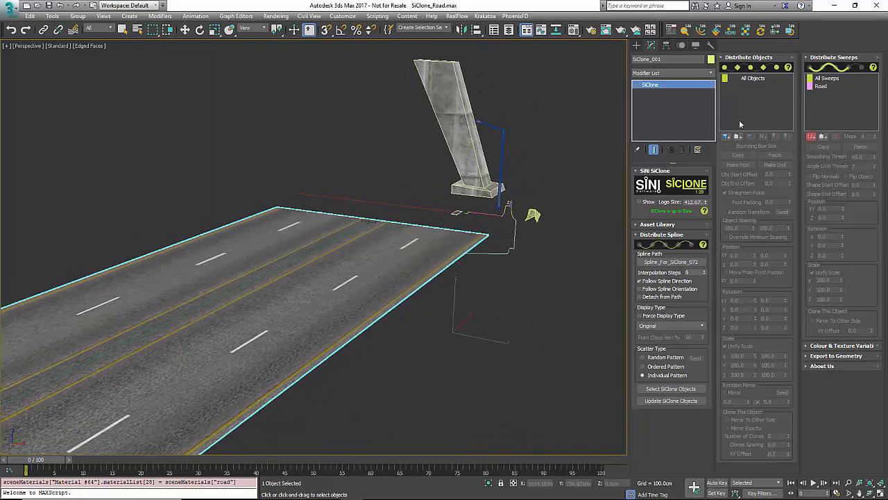
- Add the slanted concrete support to the SiClone's distributed objects so copies line the path
click(727, 138)
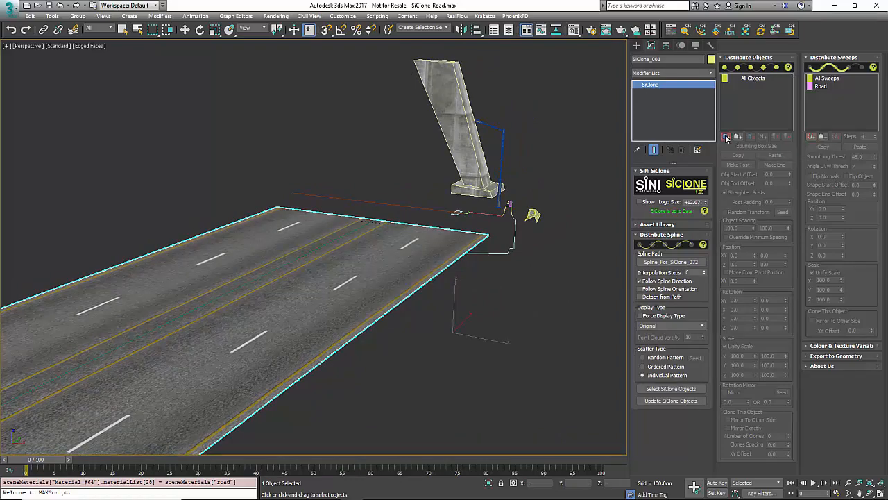
click(468, 128)
scroll(380, 286, down, 5)
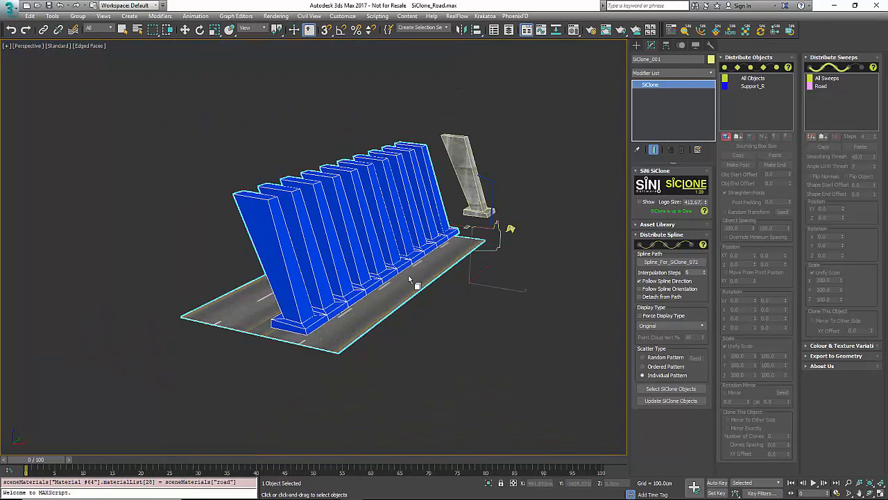
scroll(404, 272, up, 3)
scroll(402, 273, up, 2)
scroll(396, 271, down, 3)
mouse_move(397, 271)
alt+middle_down()
mouse_move(365, 291)
mouse_move(374, 274)
mouse_move(384, 281)
alt+middle_up()
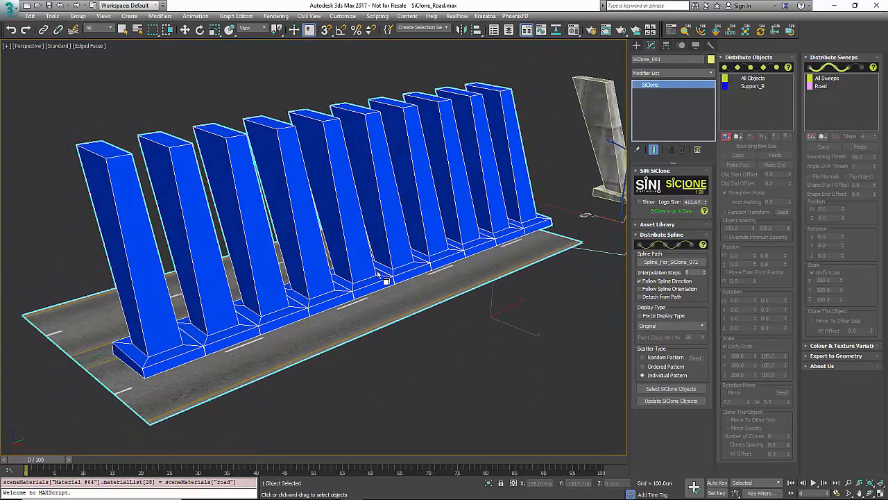
click(726, 136)
alt+middle_drag(482, 293, 444, 265)
- Give Support_R an object spacing of 424.62, an XY position of -135, a Z position of 5 and an X rotation of 175
click(759, 87)
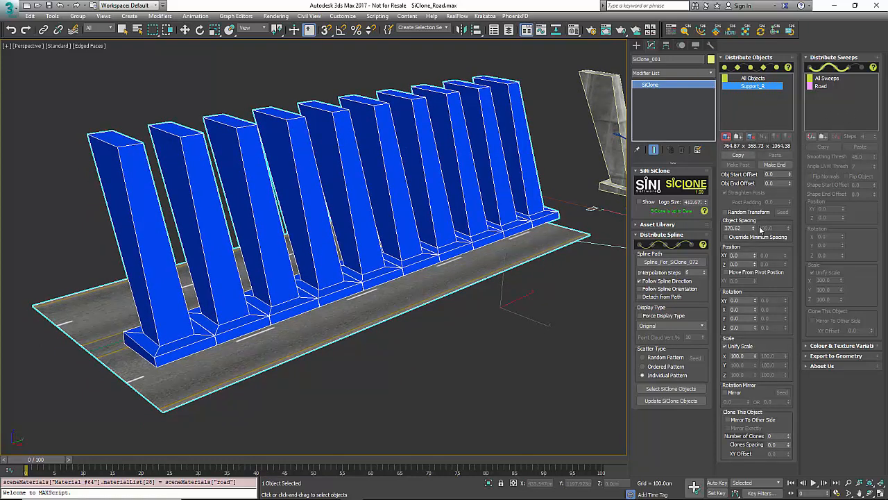
mouse_move(754, 229)
mouse_down()
mouse_move(750, 203)
mouse_move(742, 430)
mouse_move(741, 282)
mouse_move(751, 228)
mouse_up()
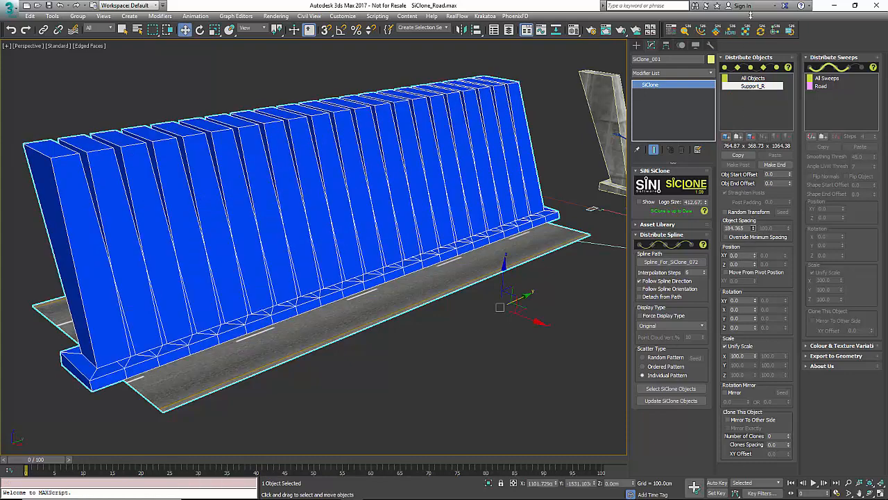
drag(751, 15, 755, 220)
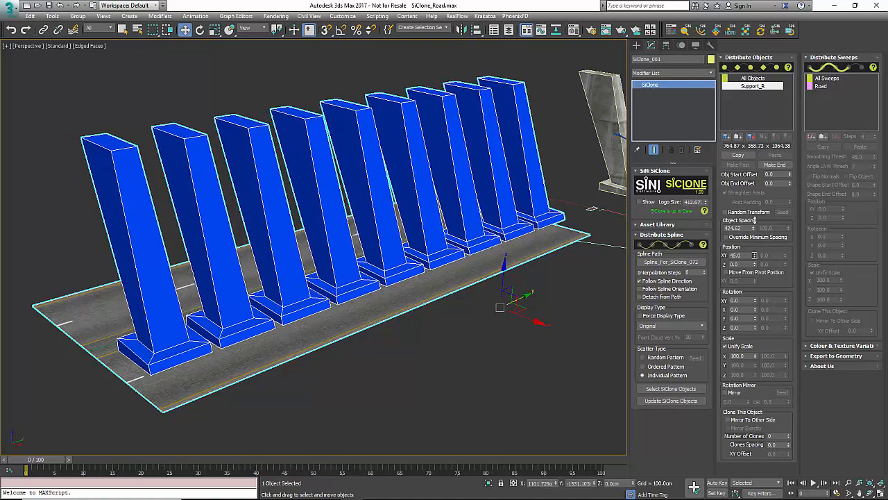
drag(754, 255, 754, 229)
mouse_move(755, 310)
mouse_down()
mouse_move(752, 286)
mouse_move(755, 309)
mouse_up()
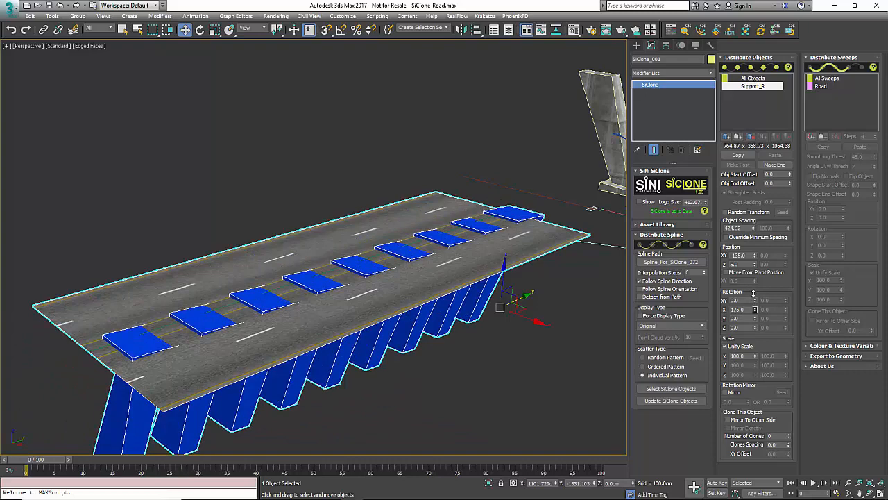
- Set the Road sweep's start offset to 687, end offset to 467, XY position to -9 and Z position to 10
click(822, 86)
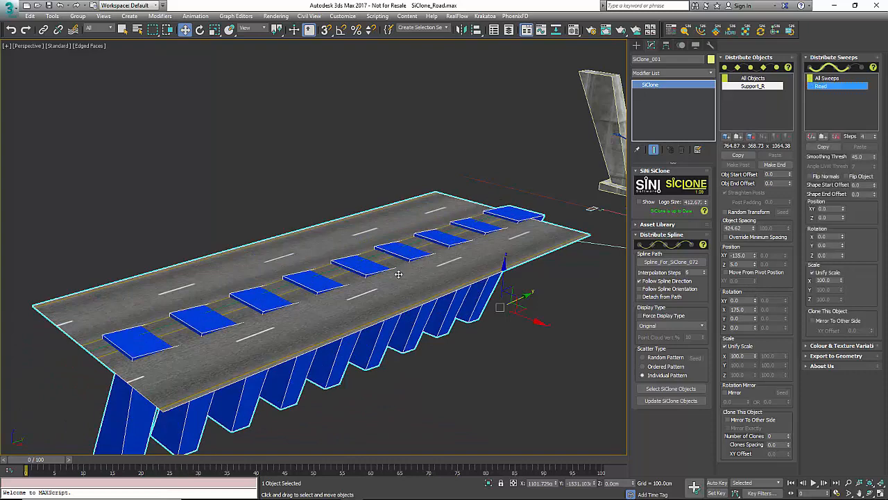
click(854, 177)
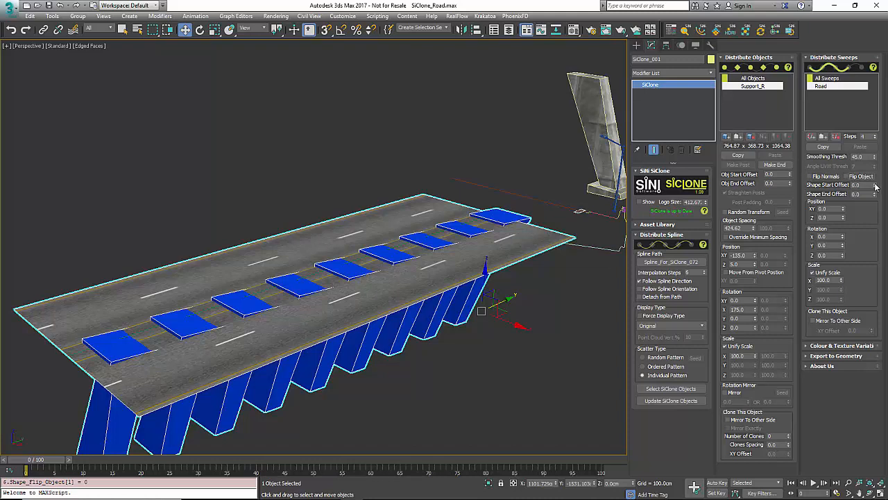
drag(874, 186, 875, 166)
mouse_move(842, 209)
mouse_down()
mouse_move(842, 223)
mouse_move(843, 199)
mouse_move(842, 214)
mouse_up()
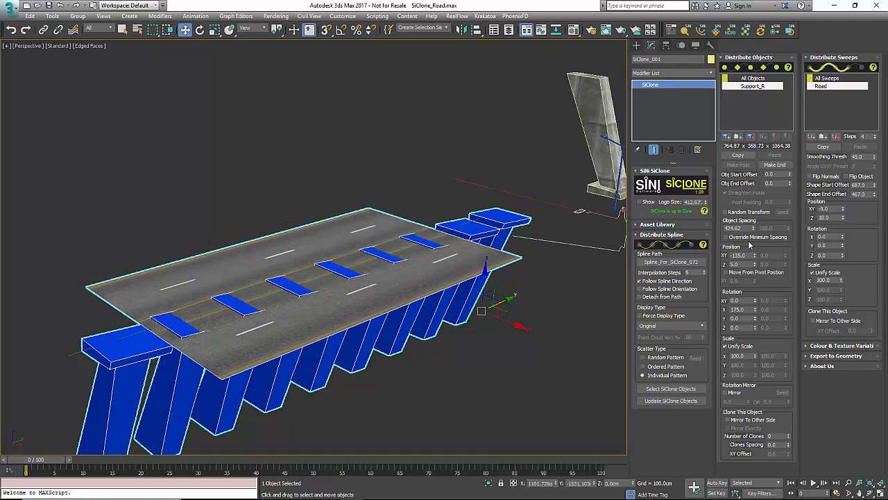
middle_drag(422, 270, 417, 261)
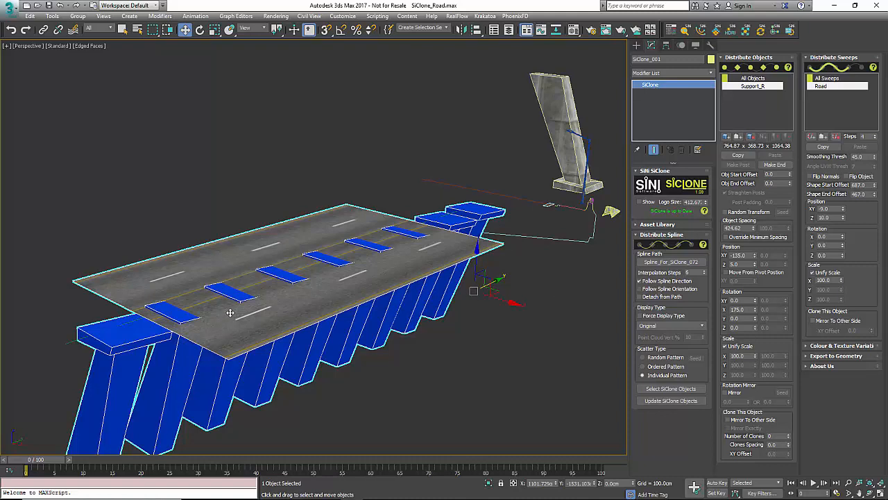
- Enable Follow Spline Orientation and preview the Point Cloud display type before switching the display to Pyrimad
click(654, 292)
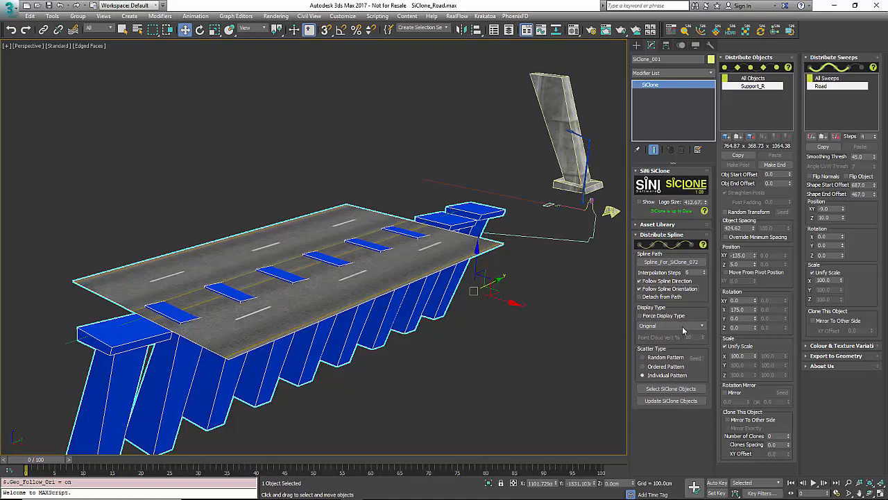
click(683, 326)
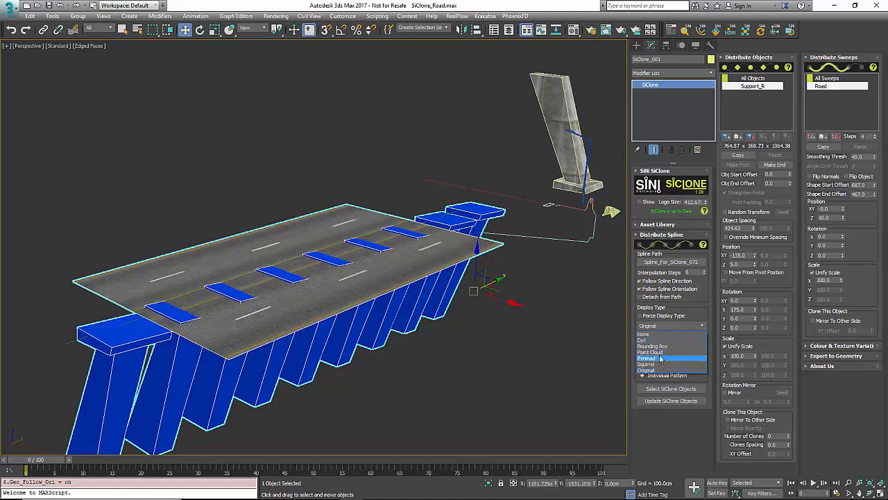
click(663, 352)
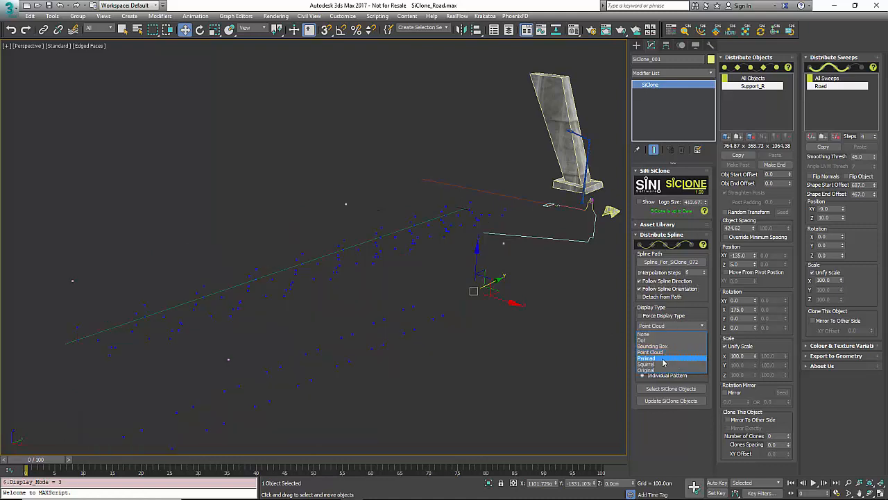
click(663, 358)
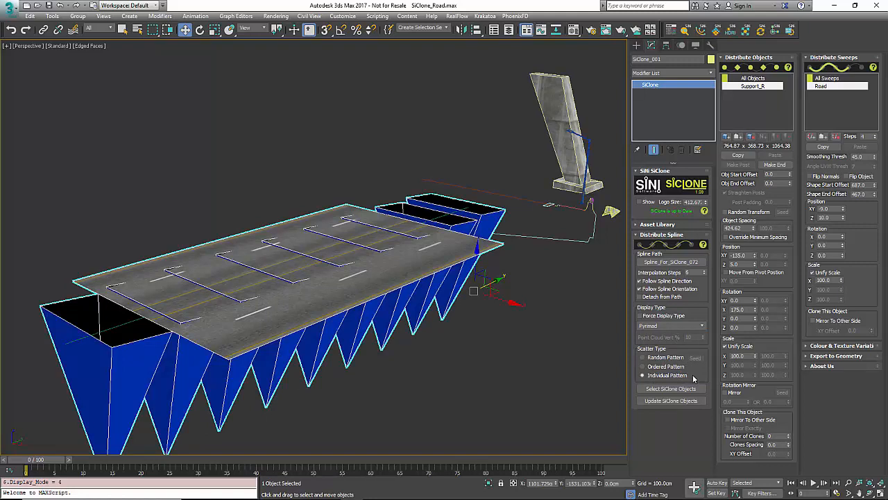
- Try the Random Pattern and Ordered Pattern scatter types and return to Individual Pattern
click(668, 360)
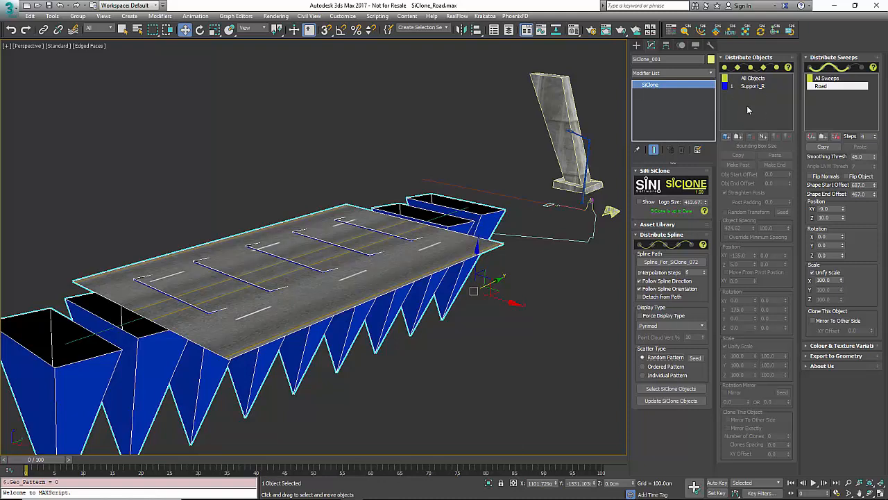
click(659, 367)
click(664, 377)
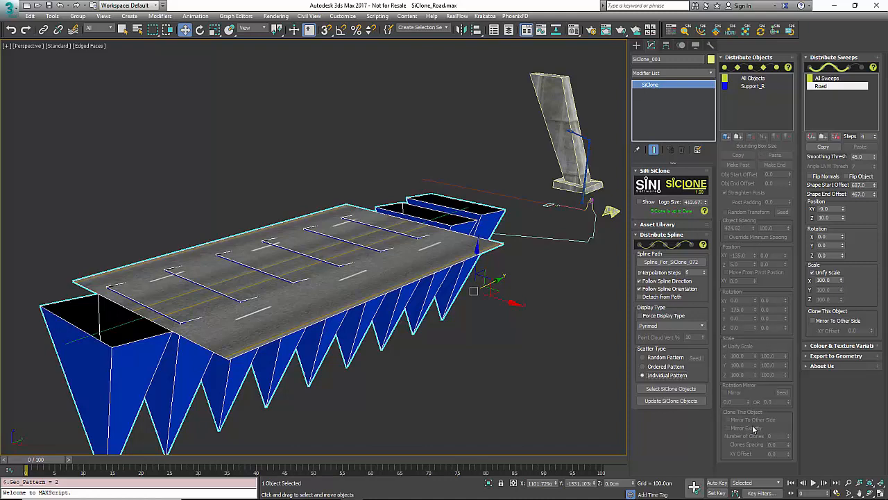
- Examine the SiClone's Colour & Texture Variation, Export to Geometry and Asset Library options
click(857, 345)
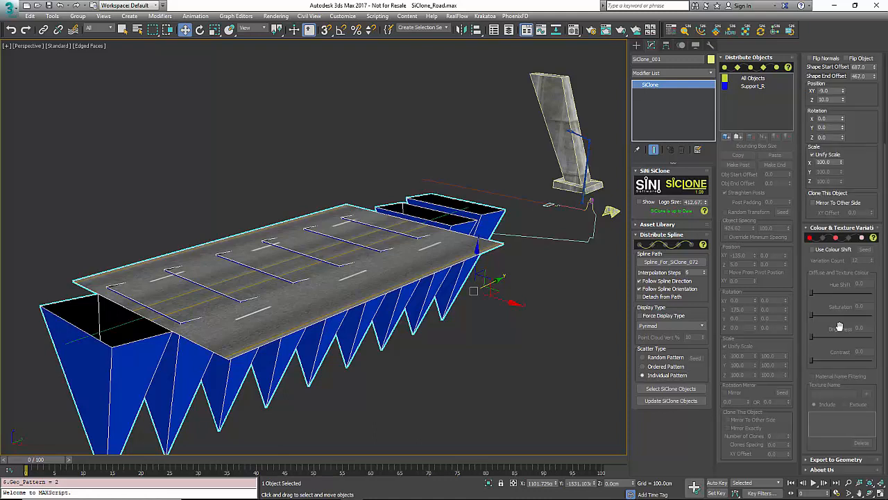
click(835, 252)
click(835, 229)
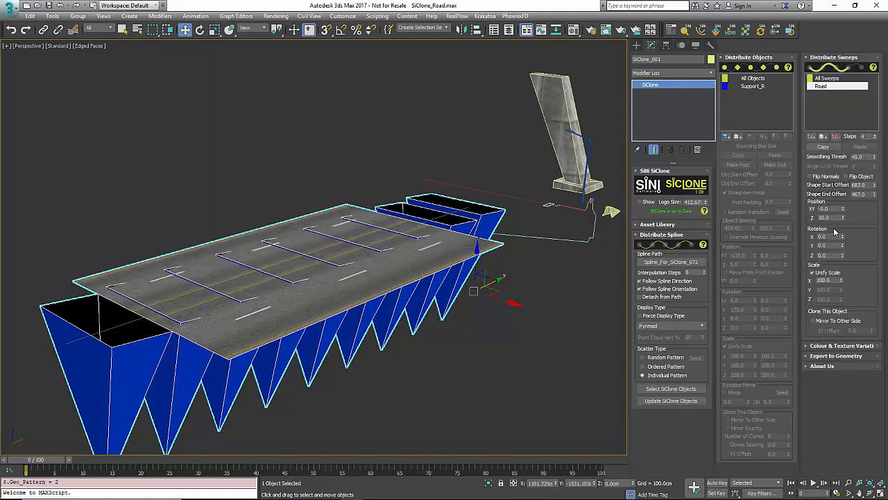
click(844, 356)
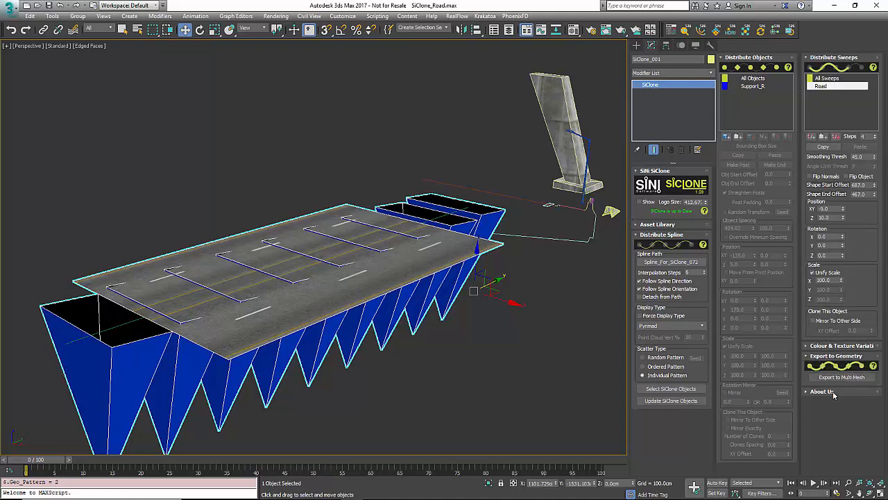
click(676, 225)
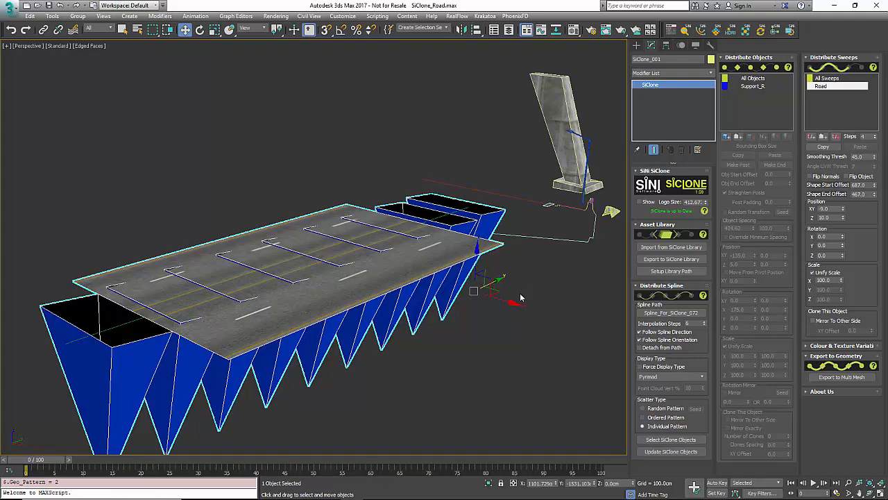
alt+middle_drag(520, 293, 497, 289)
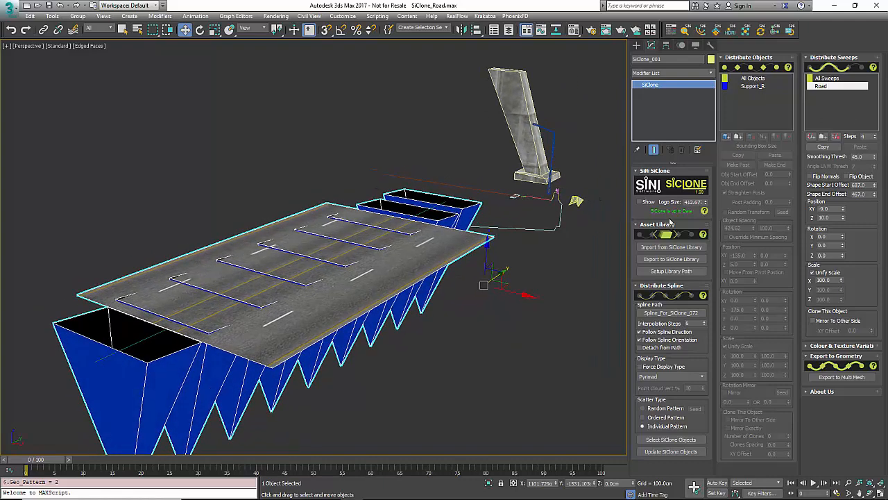